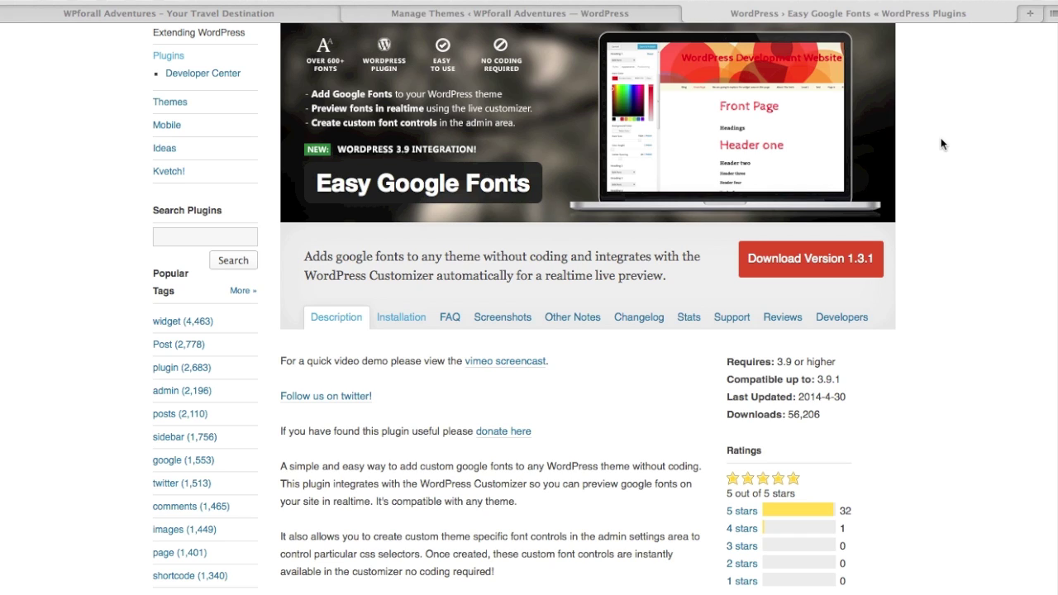
# Step: Open the paragraph font settings in the theme customizer's Typography section and set the script subset to Latin
pyautogui.click(519, 18)
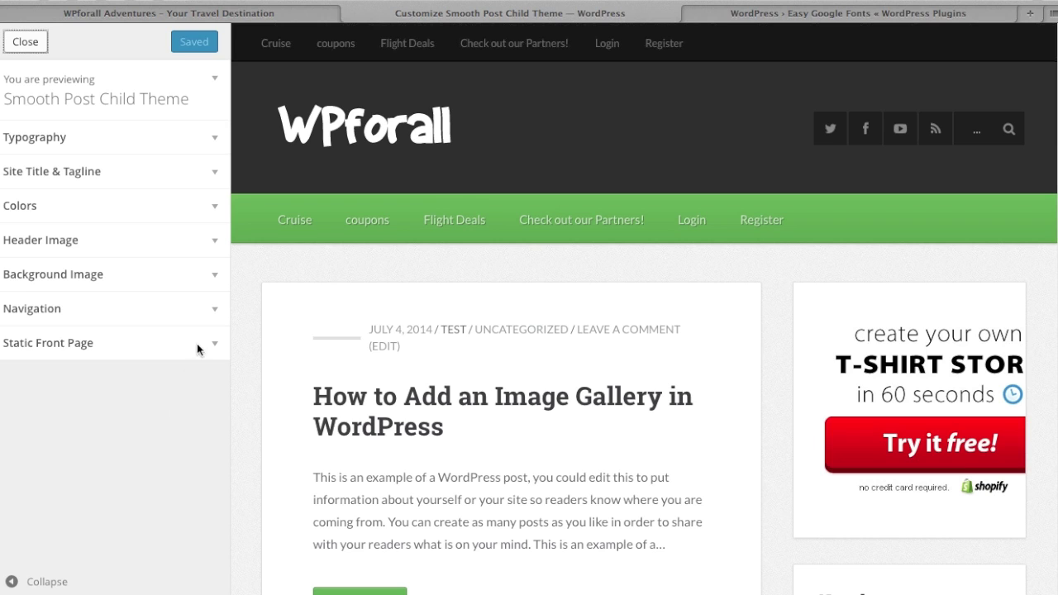
pyautogui.click(214, 140)
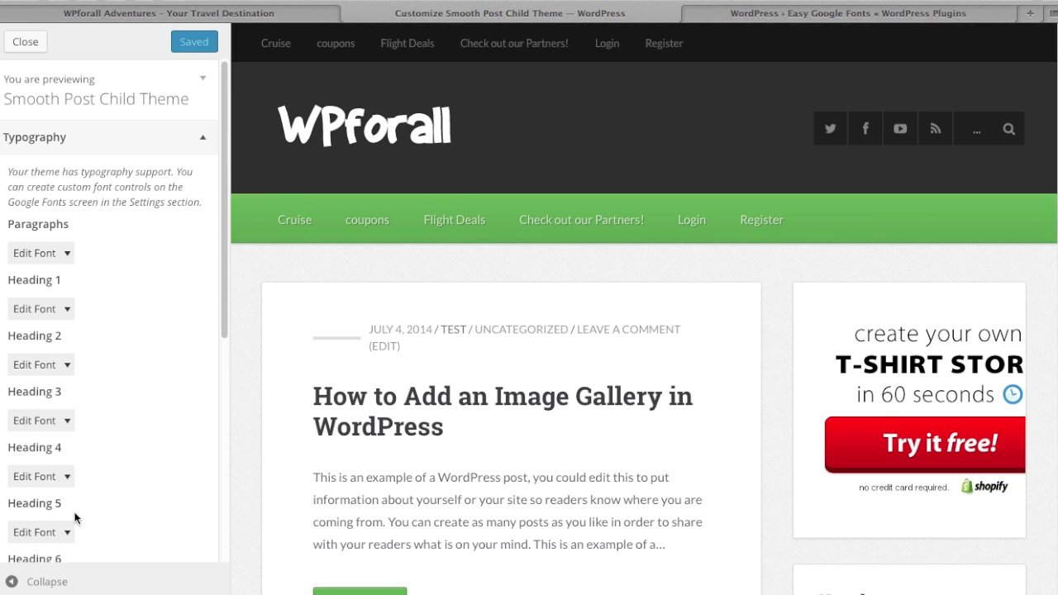
pyautogui.click(58, 260)
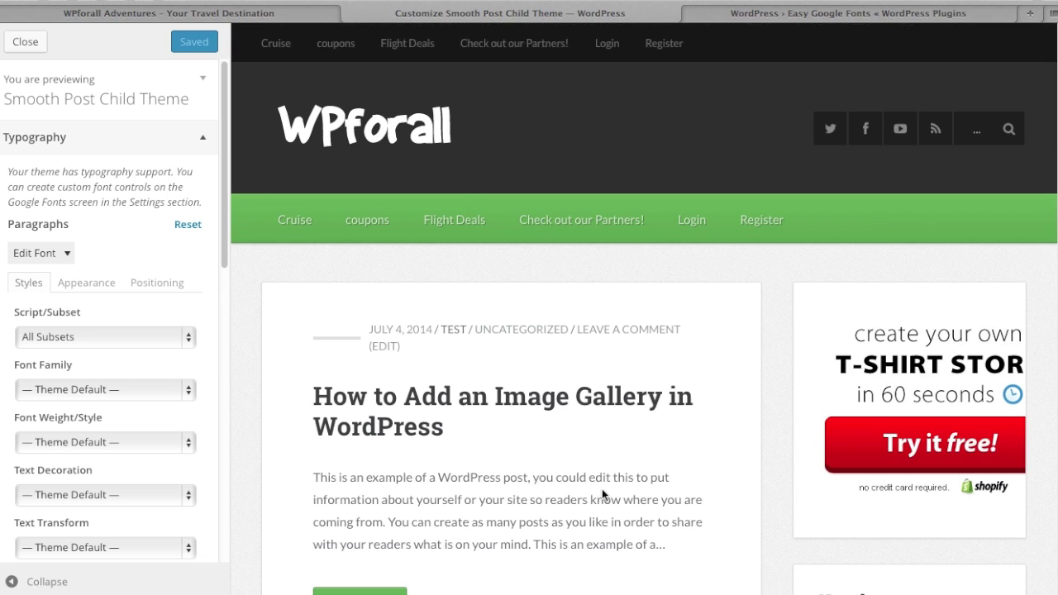
pyautogui.click(188, 340)
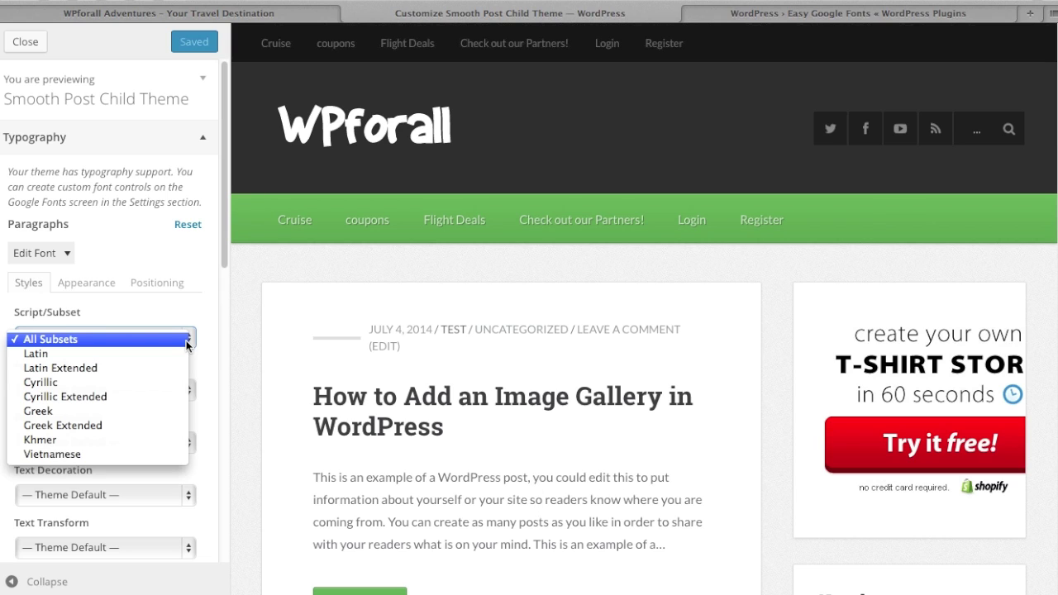
pyautogui.click(175, 353)
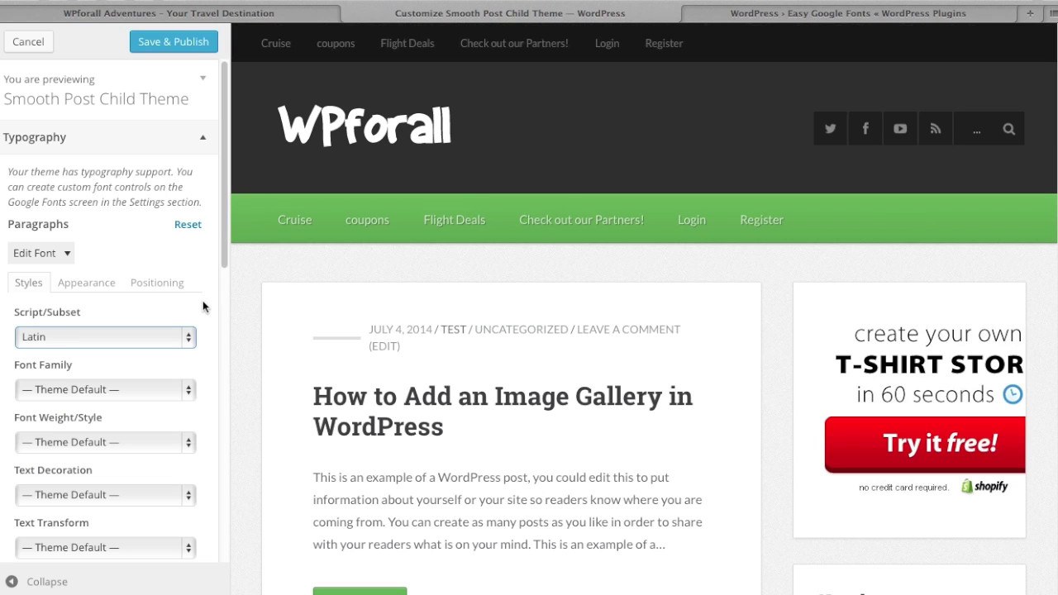
# Step: Try Almendra SC as the font family for paragraphs
pyautogui.click(184, 390)
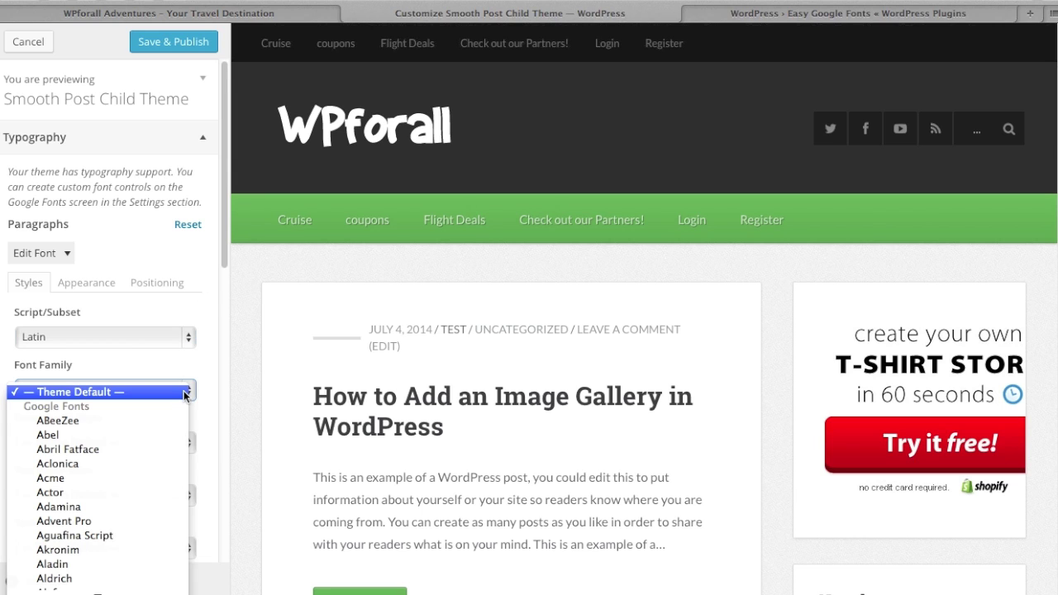
pyautogui.scroll(-3, 124, 423)
pyautogui.click(136, 364)
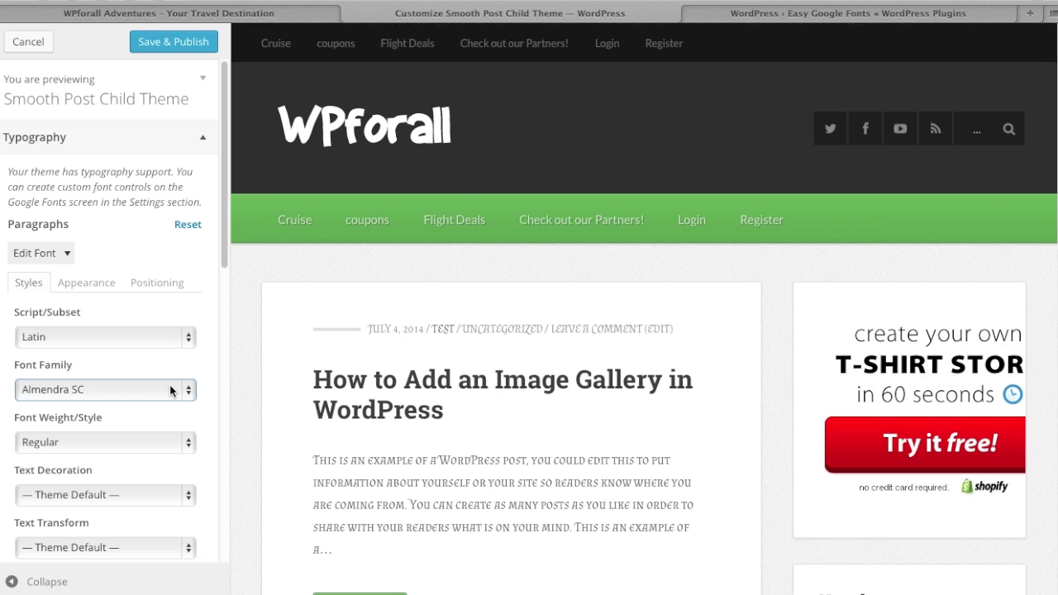
# Step: Set the paragraph font family to Cherry Swash and check the post text in the live preview
pyautogui.click(169, 390)
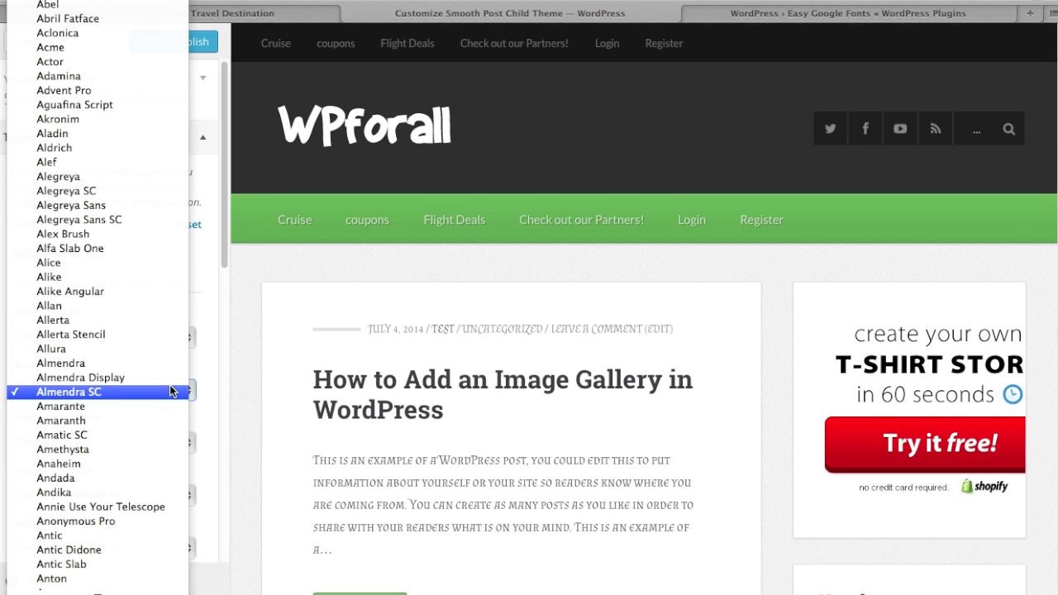
pyautogui.scroll(-20, 169, 390)
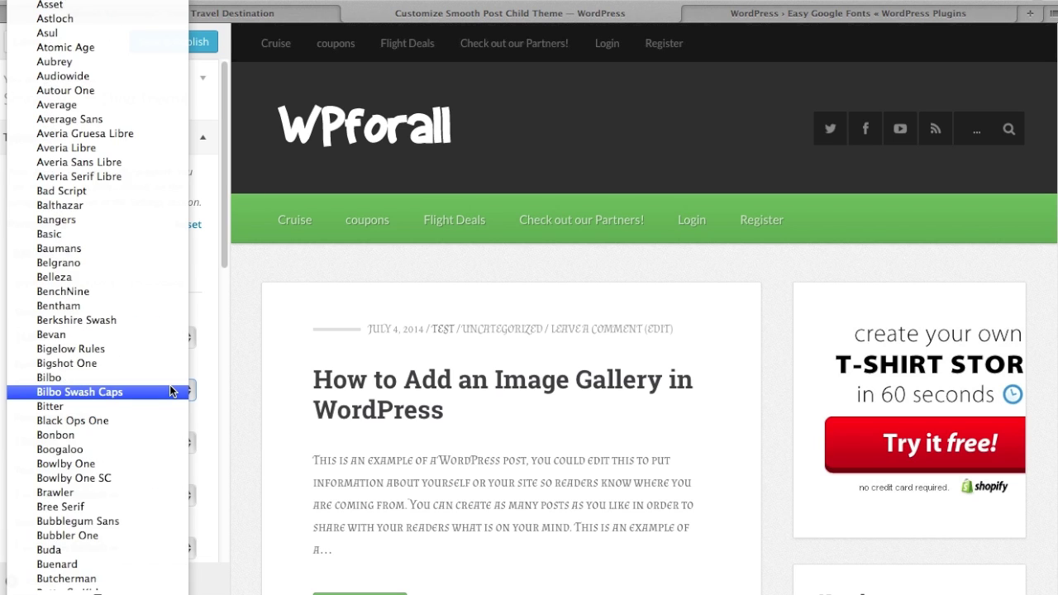
pyautogui.scroll(-5, 170, 390)
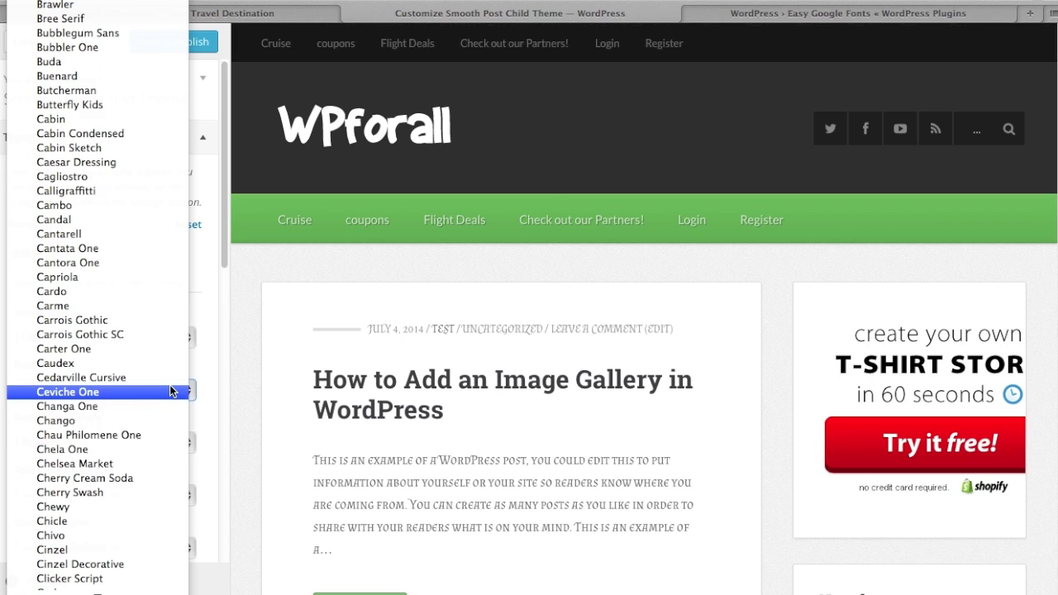
pyautogui.click(128, 495)
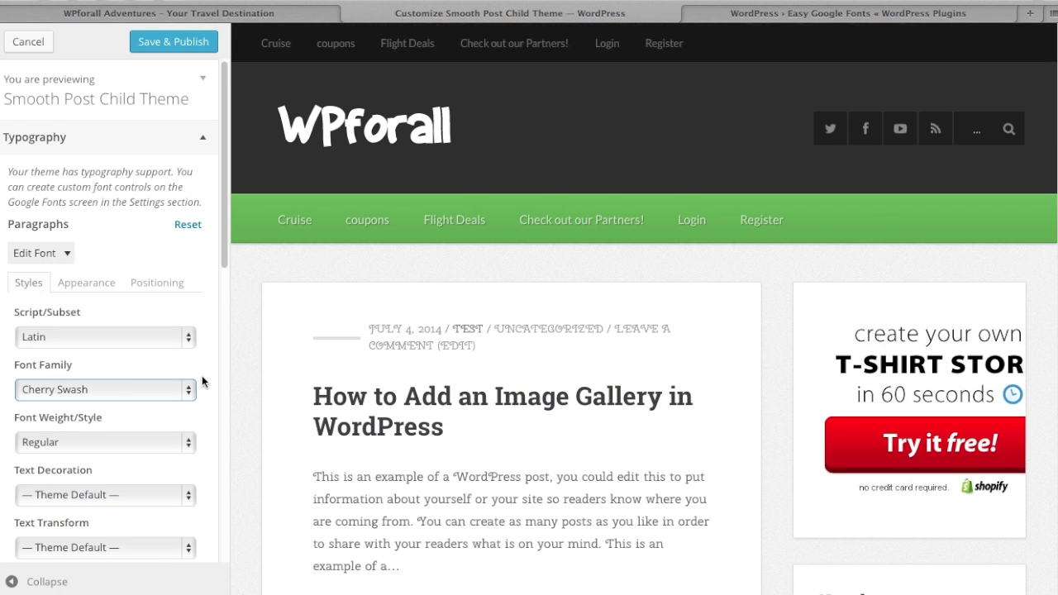
pyautogui.scroll(-4, 288, 433)
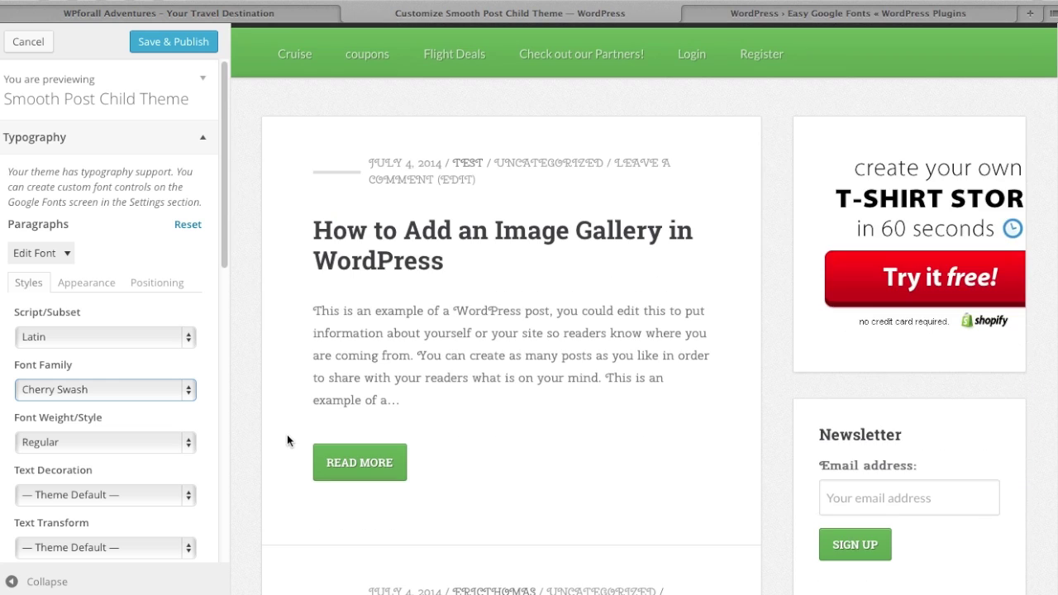
# Step: Try font weight 700 on the paragraphs and switch it back to Regular
pyautogui.click(186, 443)
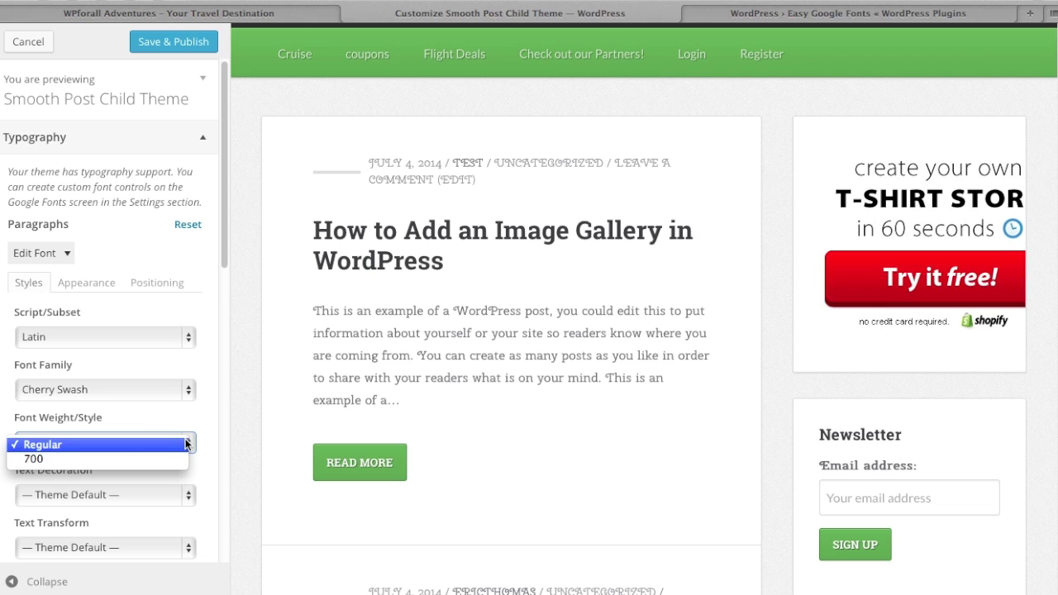
pyautogui.click(95, 460)
pyautogui.click(139, 444)
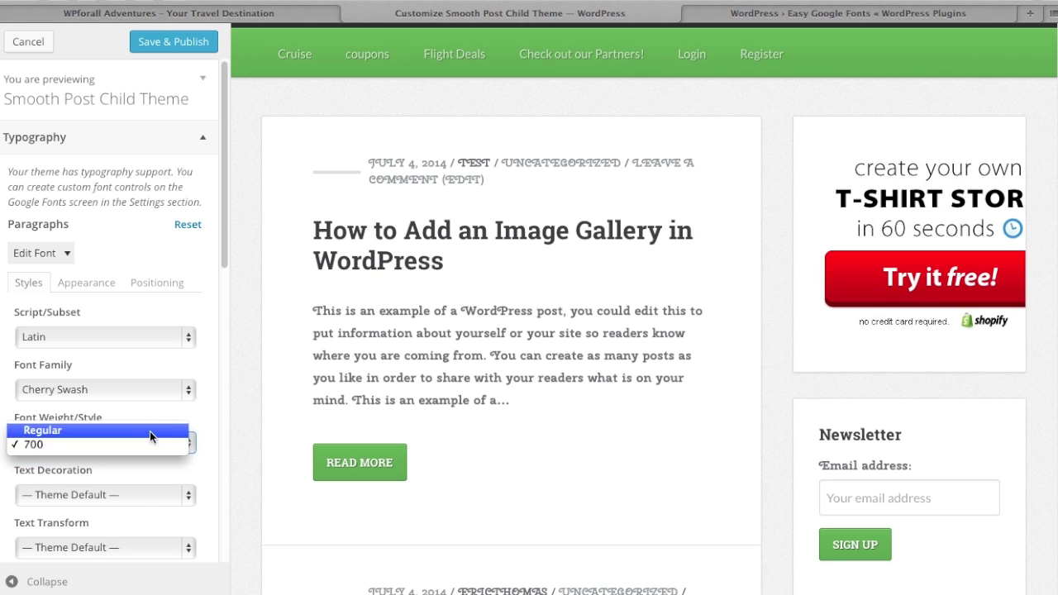
pyautogui.click(141, 430)
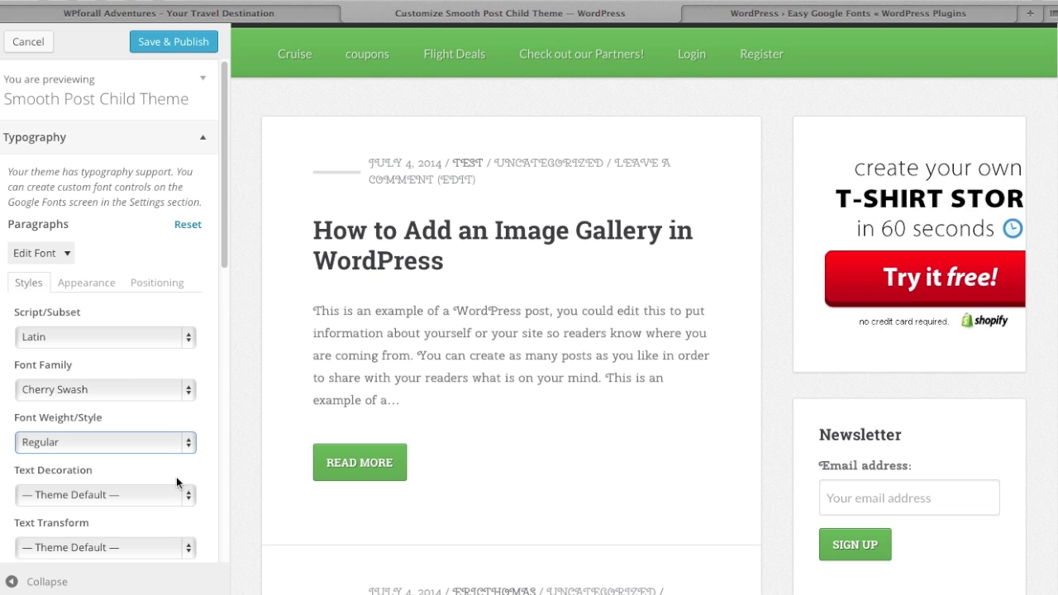
# Step: Look through the Text Decoration and Text Transform options for paragraphs without changing them
pyautogui.click(171, 489)
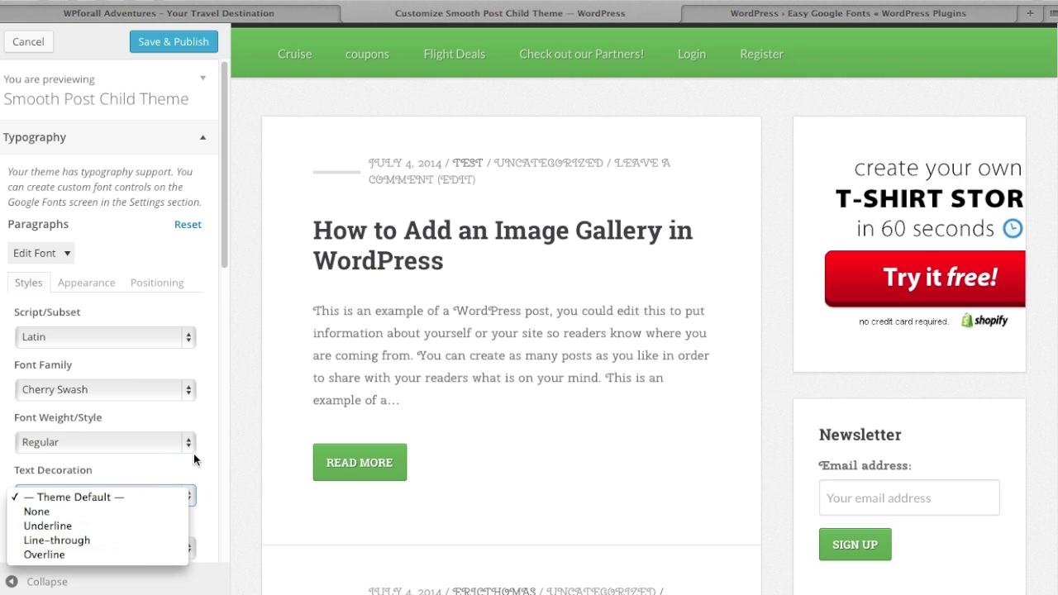
pyautogui.click(195, 459)
pyautogui.scroll(-2, 195, 459)
pyautogui.click(178, 482)
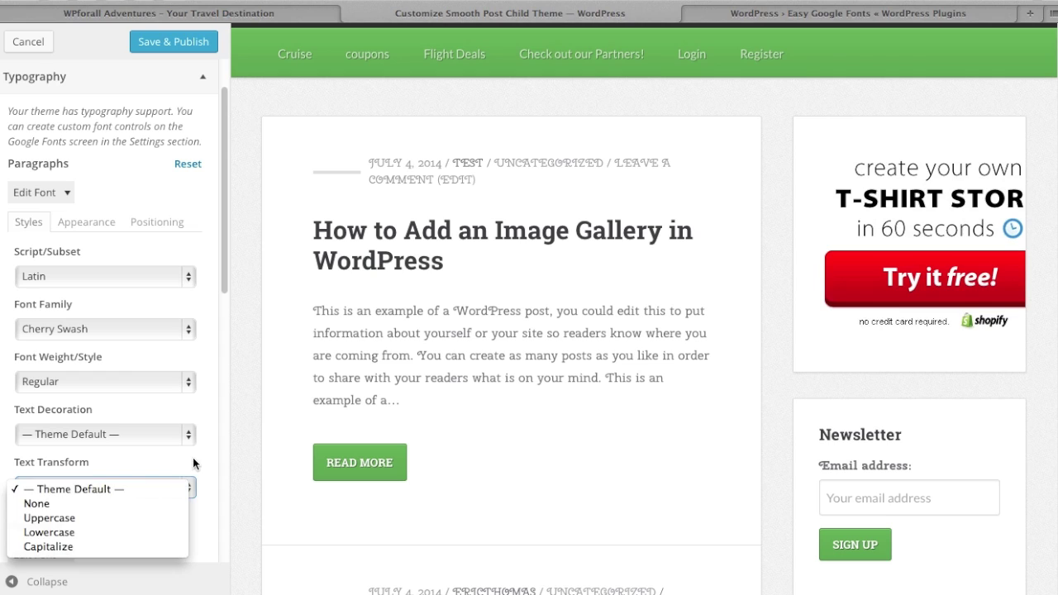
pyautogui.click(193, 457)
# Step: Try blue (#1e73be) as the paragraph font color and settle on black (#000000)
pyautogui.click(97, 223)
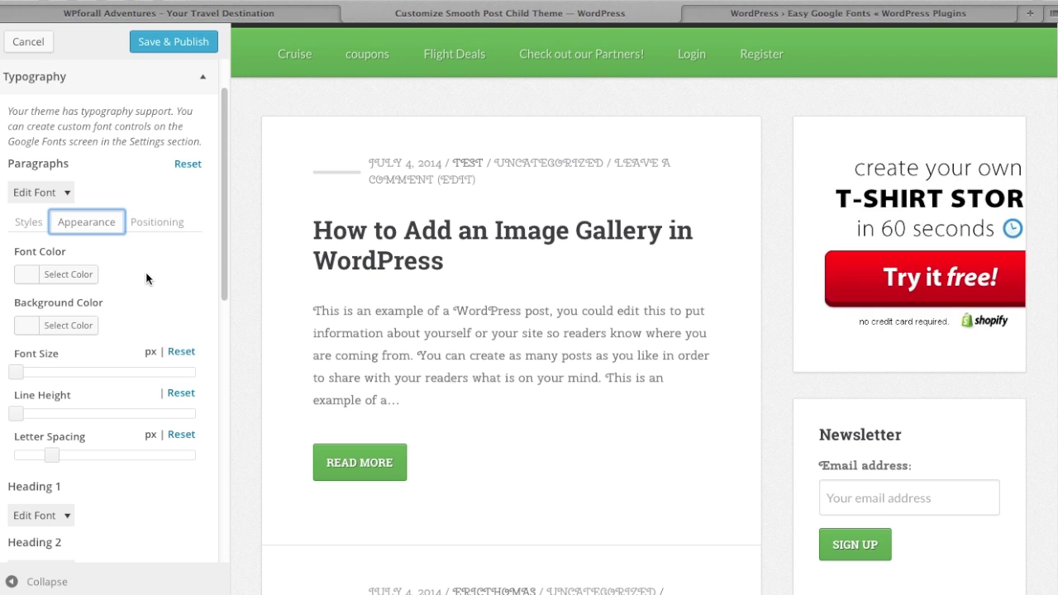
pyautogui.click(68, 276)
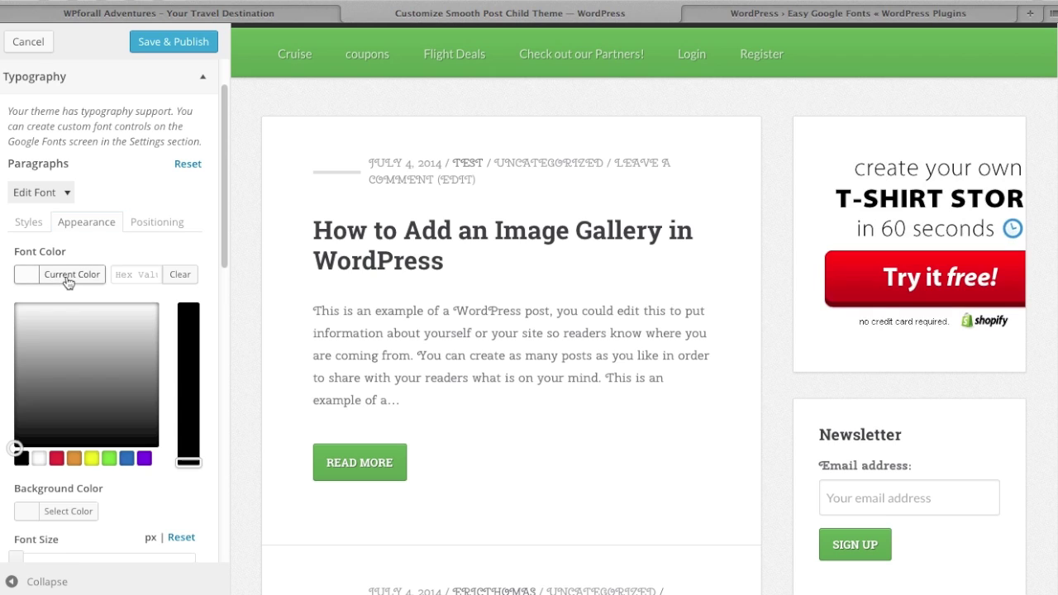
pyautogui.click(127, 461)
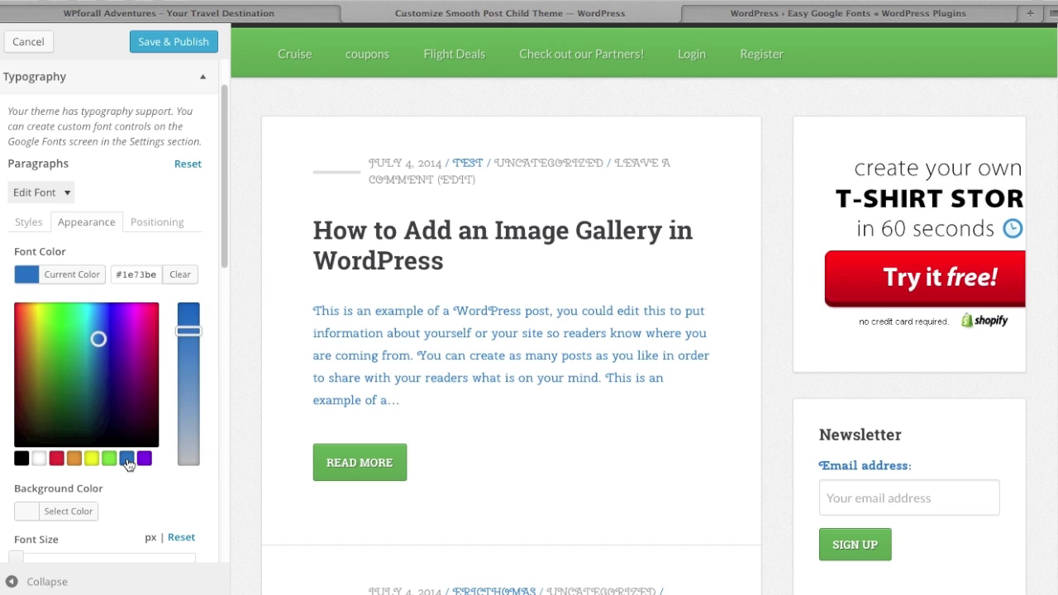
pyautogui.click(22, 459)
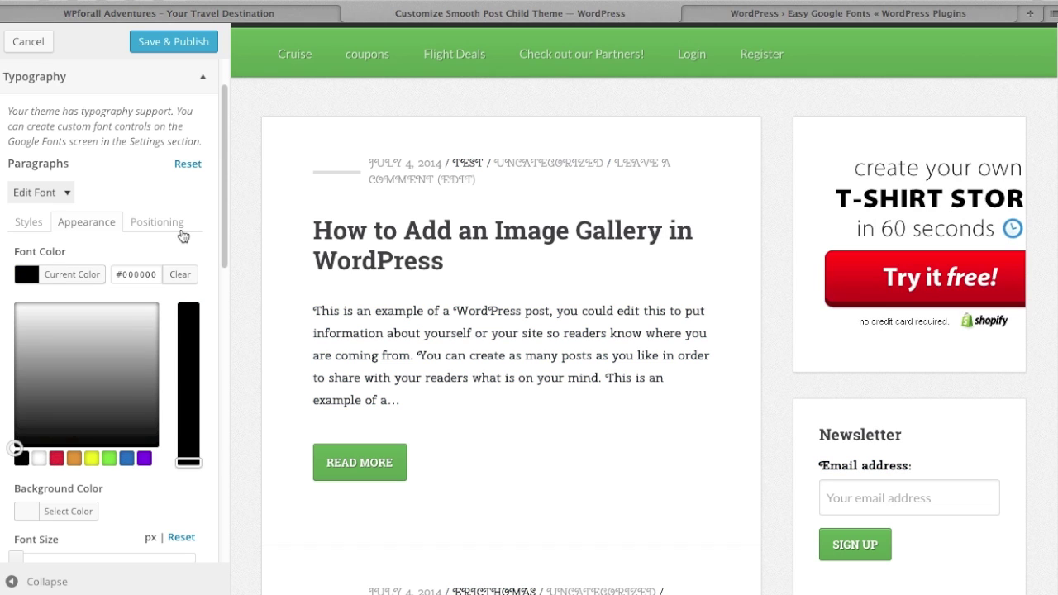
# Step: Try very large and very small paragraph font sizes and settle on 19px
pyautogui.scroll(-3, 185, 242)
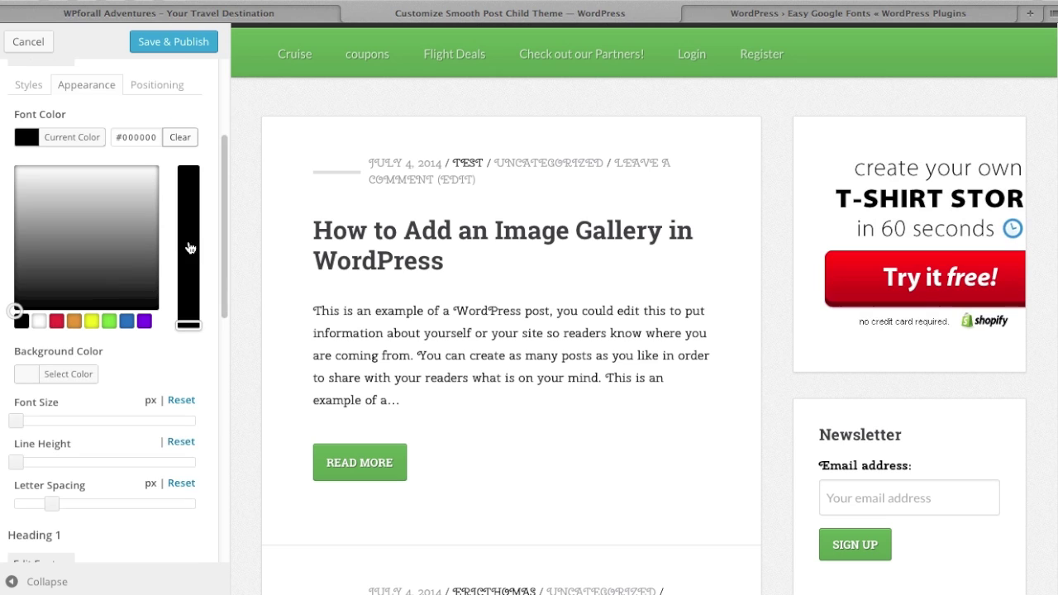
pyautogui.moveTo(15, 421); pyautogui.dragTo(152, 423)
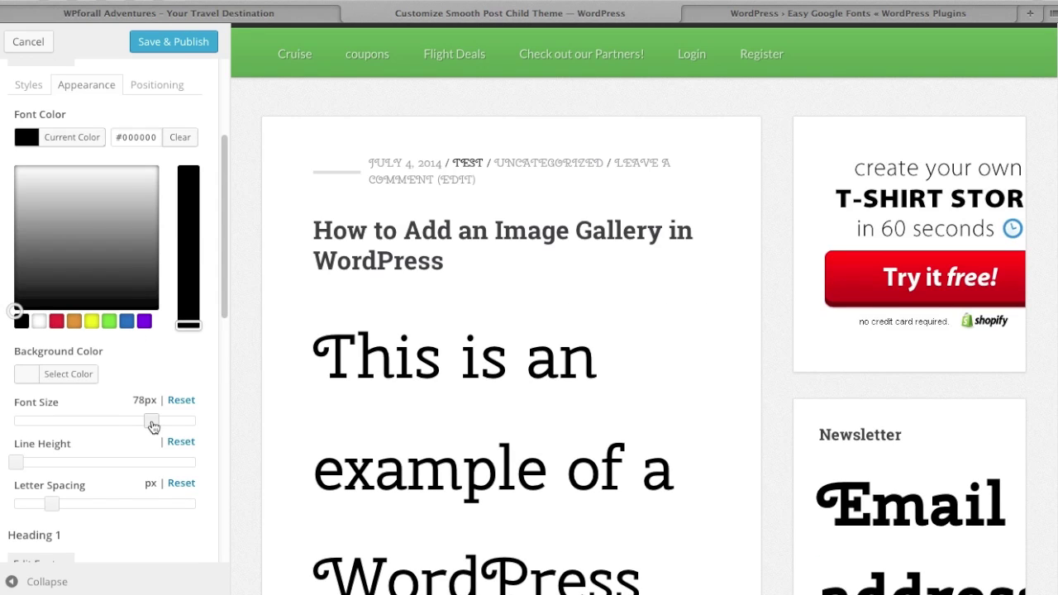
pyautogui.moveTo(153, 426); pyautogui.dragTo(16, 421)
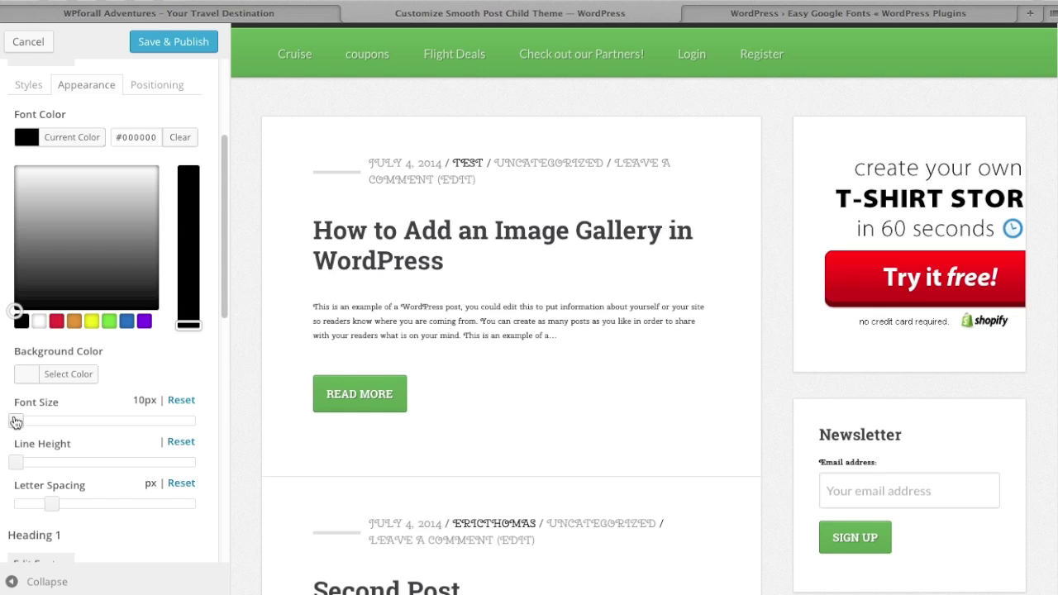
pyautogui.moveTo(16, 421); pyautogui.dragTo(33, 427)
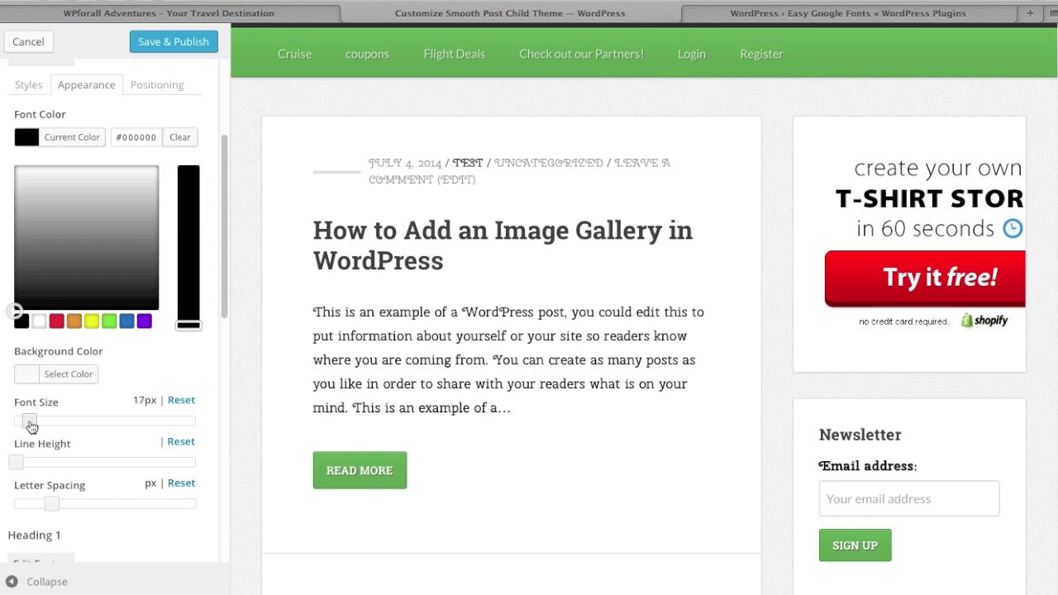
# Step: Set the paragraph line height to 1.2 and the letter spacing to -1px
pyautogui.click(17, 462)
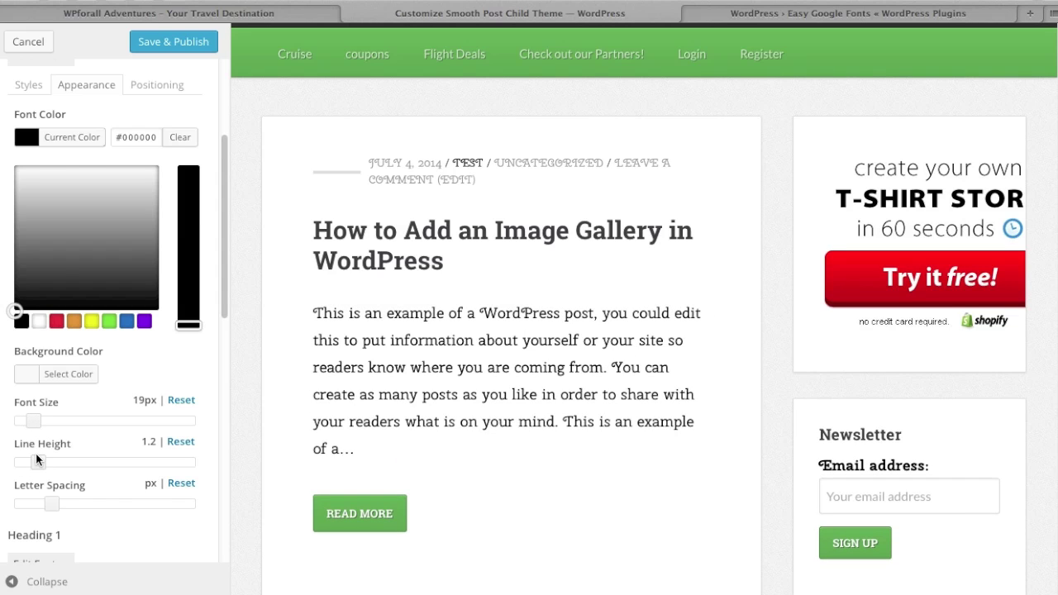
pyautogui.click(35, 453)
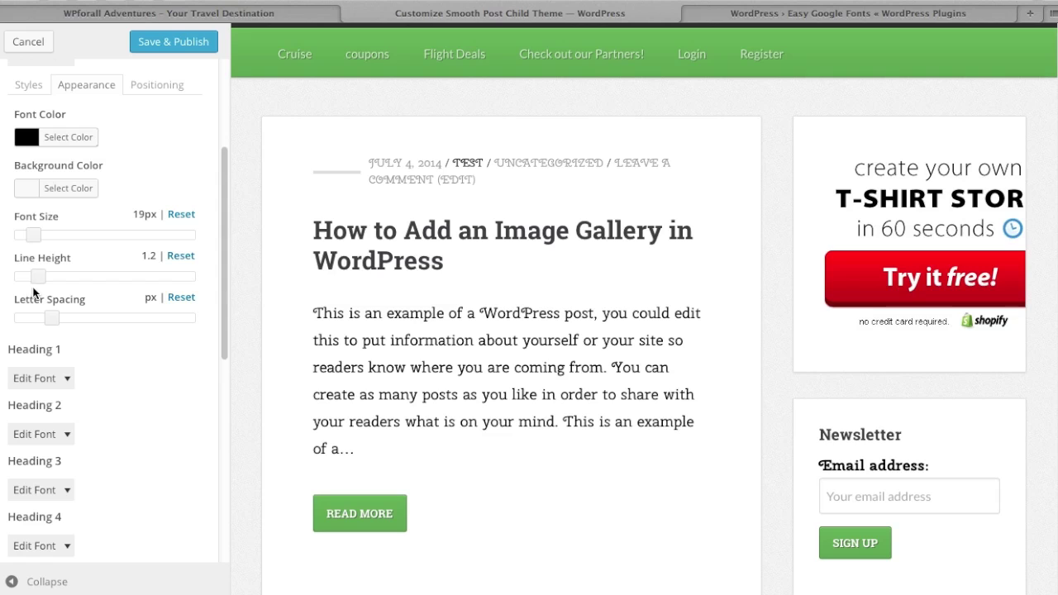
pyautogui.moveTo(52, 321)
pyautogui.mouseDown()
pyautogui.moveTo(36, 325)
pyautogui.moveTo(56, 324)
pyautogui.mouseUp()
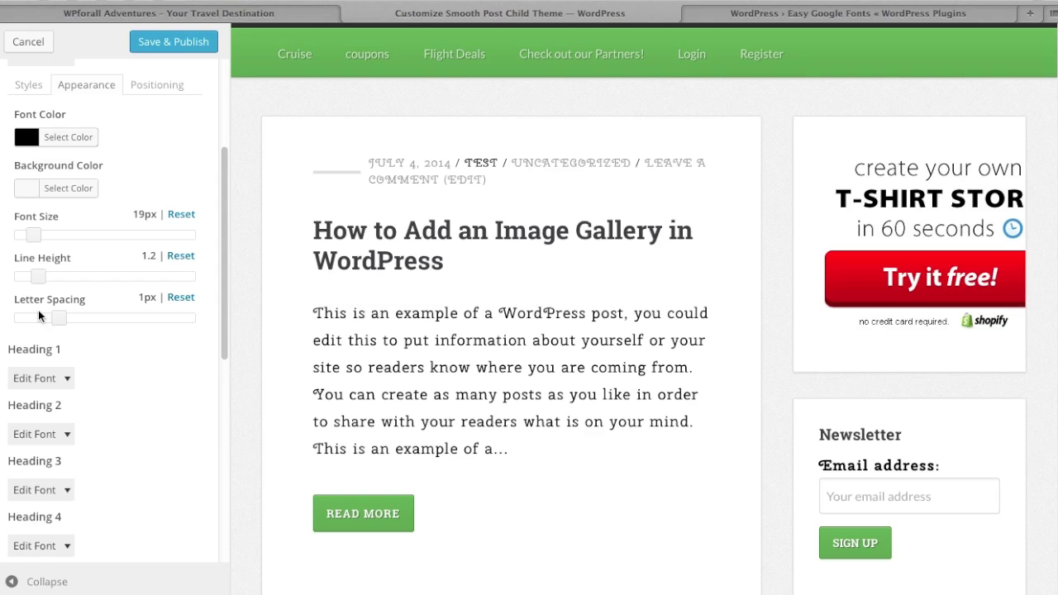
pyautogui.click(46, 319)
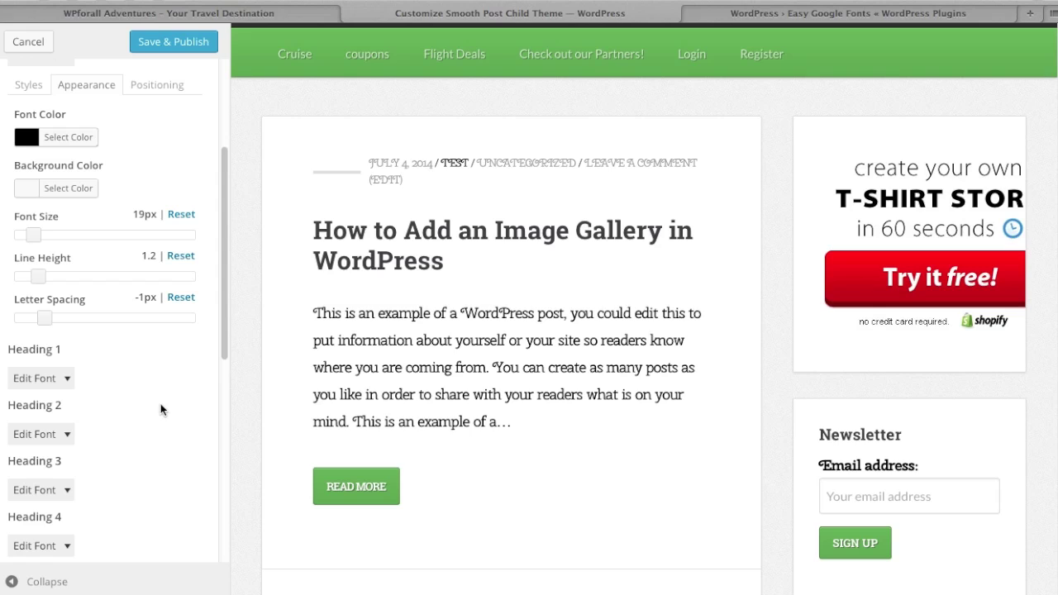
# Step: Examine the margin settings among the paragraph positioning options and collapse them again
pyautogui.click(145, 85)
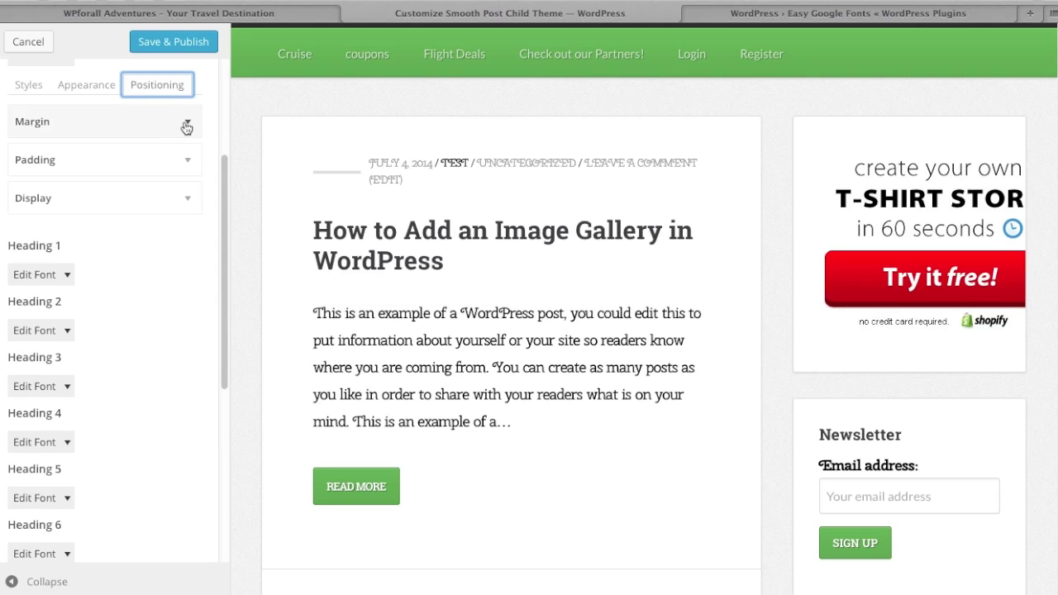
pyautogui.click(187, 126)
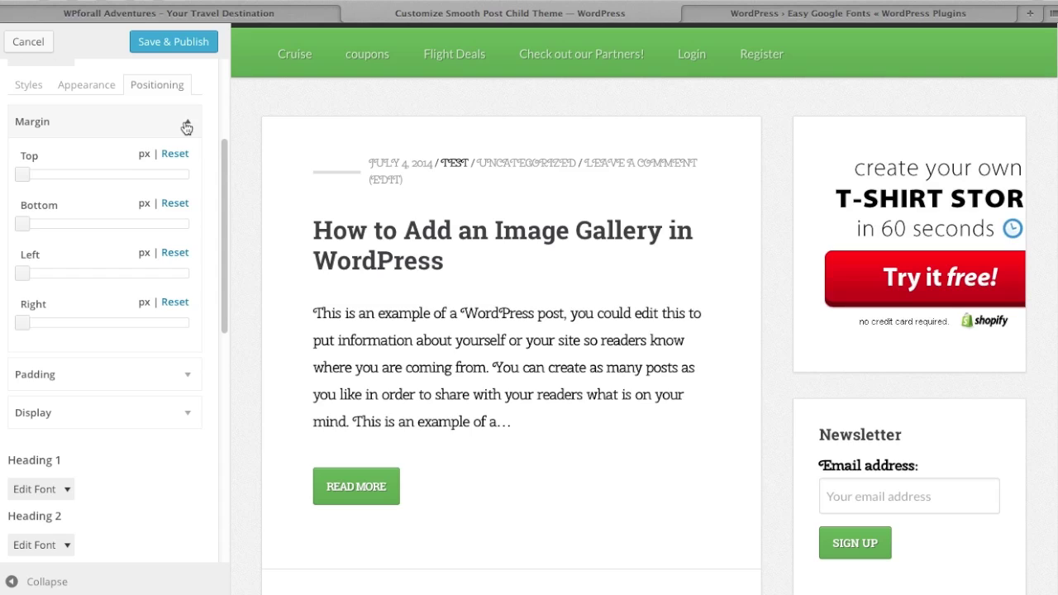
pyautogui.click(186, 125)
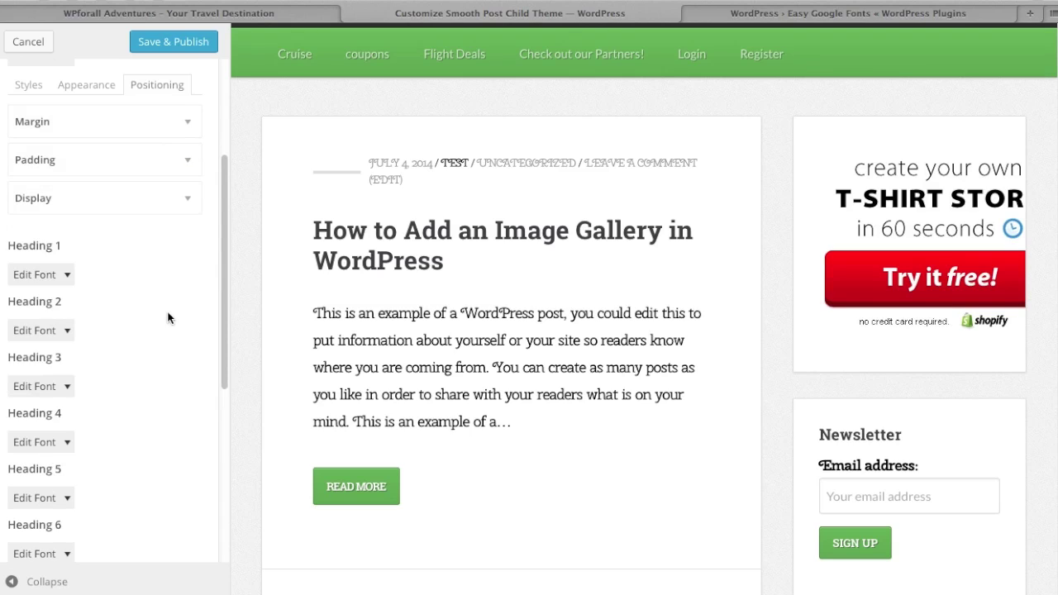